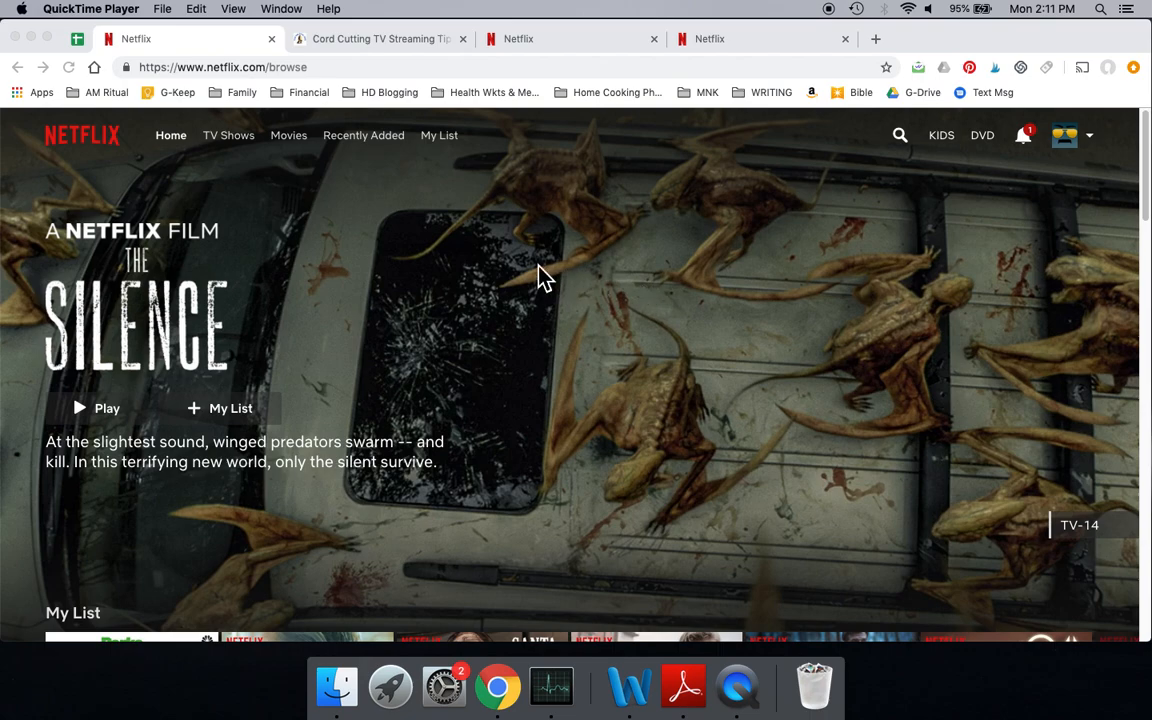
Step: View the Cord Cutting TV Streaming Tips blog page, then return to the Netflix home page
{"action": "left_click", "coordinate": [390, 38]}
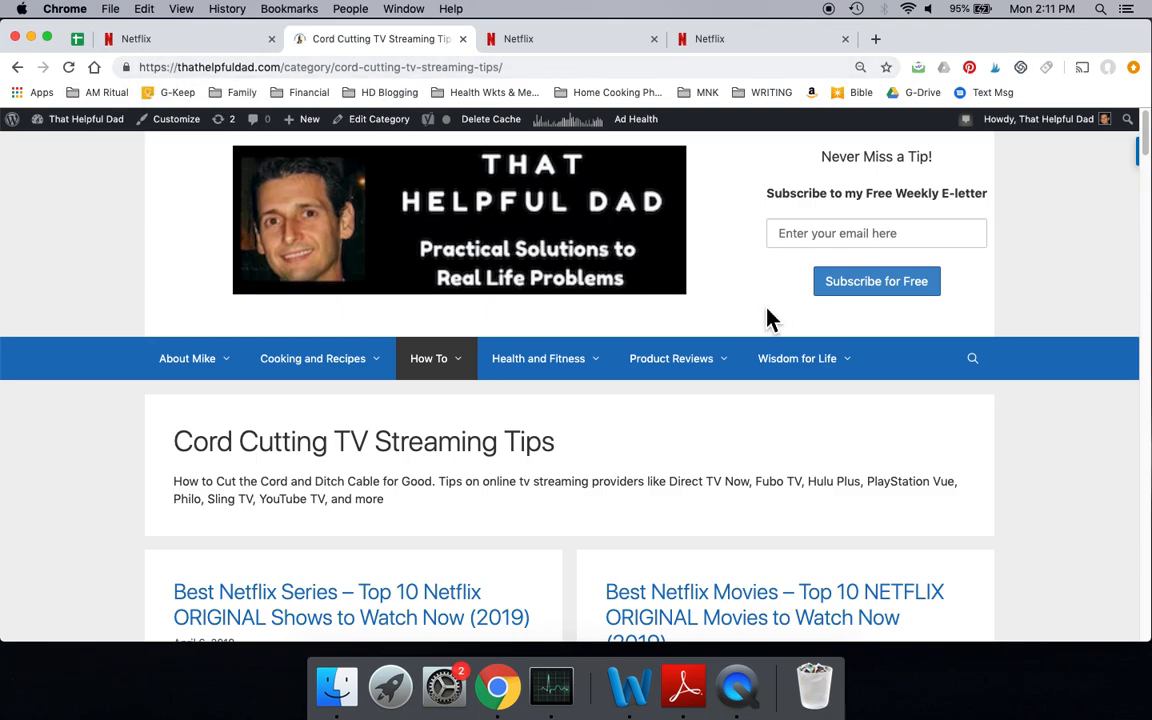
{"action": "scroll", "coordinate": [762, 420], "scroll_direction": "down", "scroll_amount": 3}
{"action": "scroll", "coordinate": [995, 400], "scroll_direction": "down", "scroll_amount": 3}
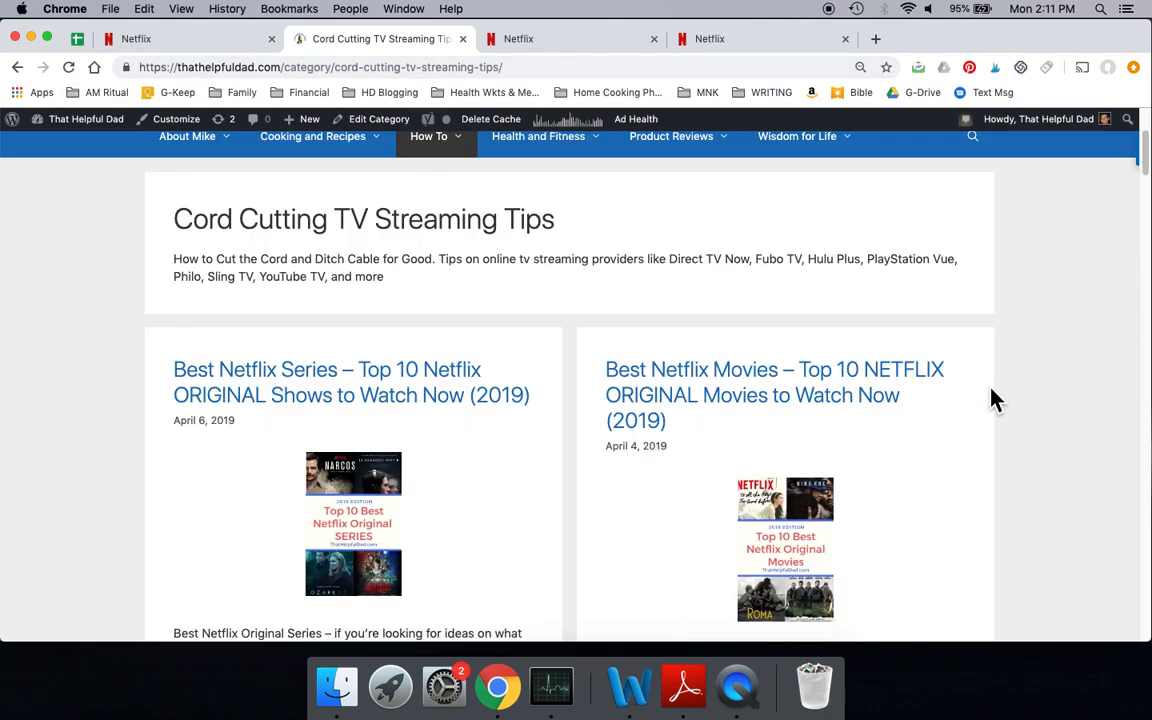
{"action": "scroll", "coordinate": [995, 400], "scroll_direction": "down", "scroll_amount": 3}
{"action": "scroll", "coordinate": [995, 400], "scroll_direction": "down", "scroll_amount": 2}
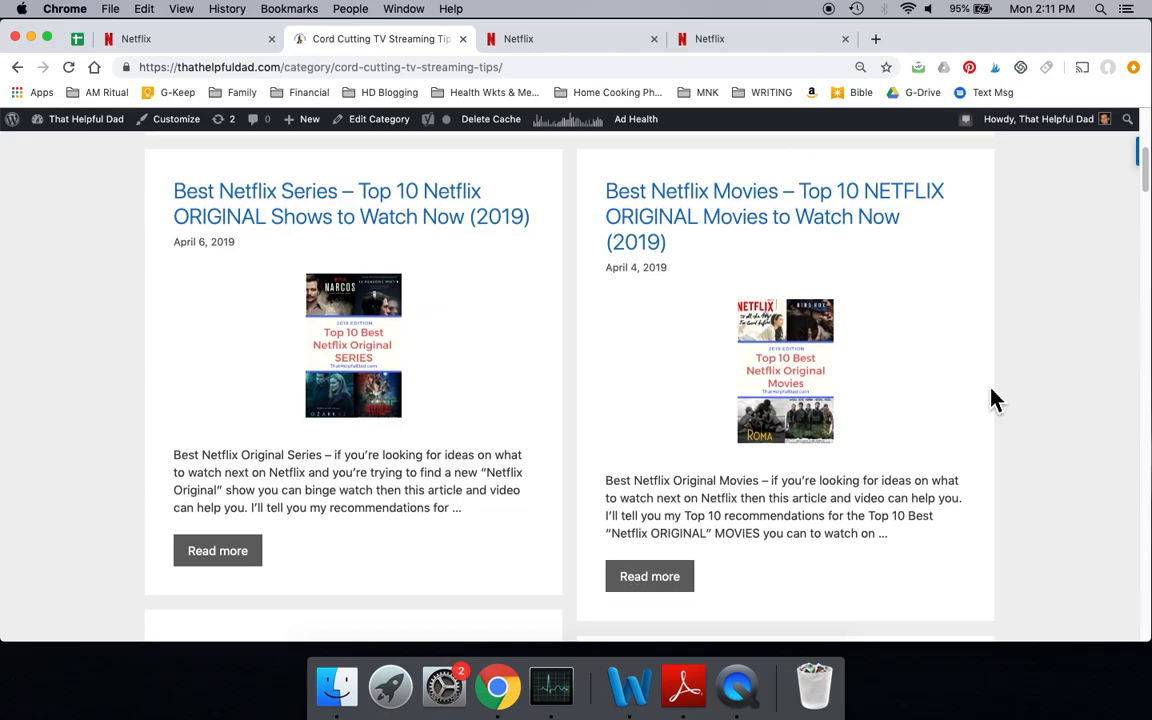
{"action": "scroll", "coordinate": [995, 400], "scroll_direction": "down", "scroll_amount": 3}
{"action": "scroll", "coordinate": [995, 400], "scroll_direction": "down", "scroll_amount": 3}
{"action": "scroll", "coordinate": [995, 400], "scroll_direction": "down", "scroll_amount": 1}
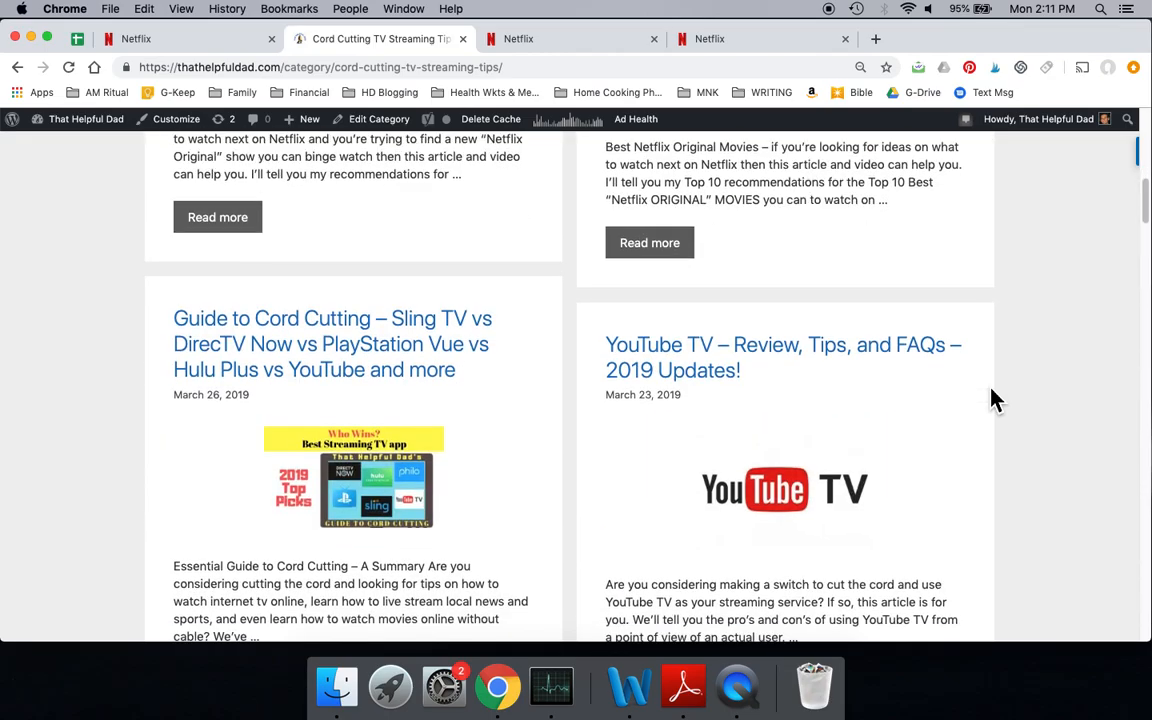
{"action": "scroll", "coordinate": [995, 400], "scroll_direction": "down", "scroll_amount": 1}
{"action": "scroll", "coordinate": [995, 400], "scroll_direction": "down", "scroll_amount": 3}
{"action": "scroll", "coordinate": [995, 400], "scroll_direction": "down", "scroll_amount": 4}
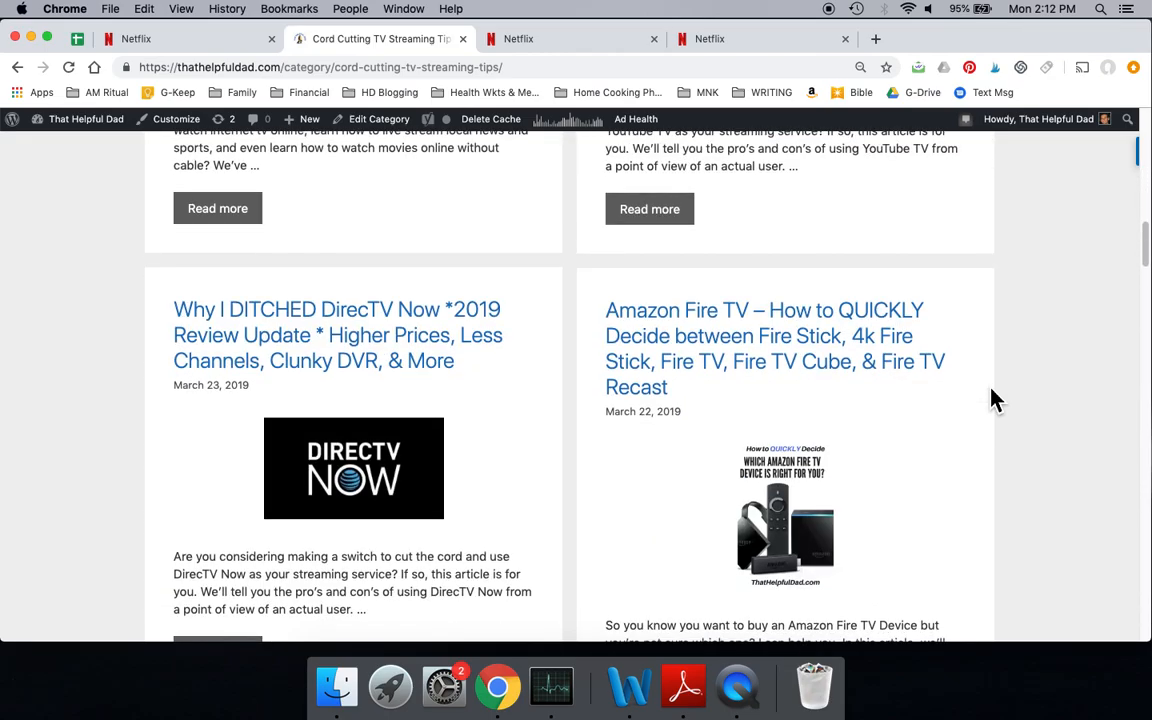
{"action": "scroll", "coordinate": [995, 400], "scroll_direction": "down", "scroll_amount": 2}
{"action": "scroll", "coordinate": [995, 400], "scroll_direction": "down", "scroll_amount": 3}
{"action": "scroll", "coordinate": [995, 400], "scroll_direction": "up", "scroll_amount": 15}
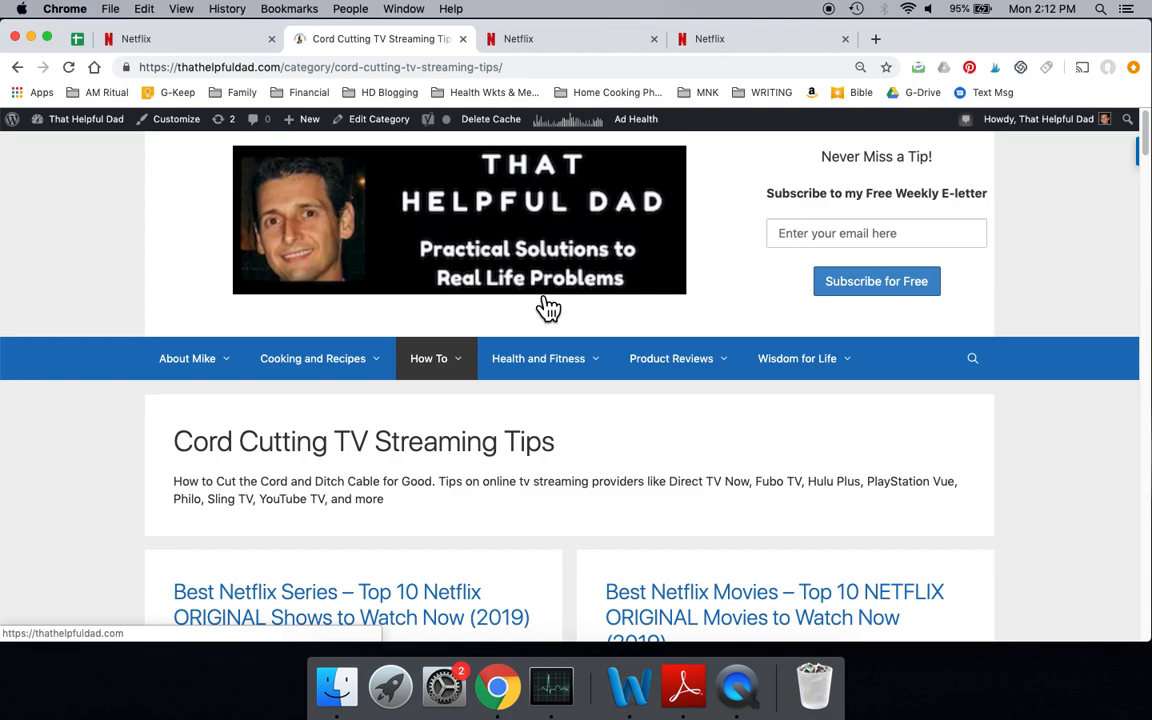
{"action": "left_click", "coordinate": [190, 38]}
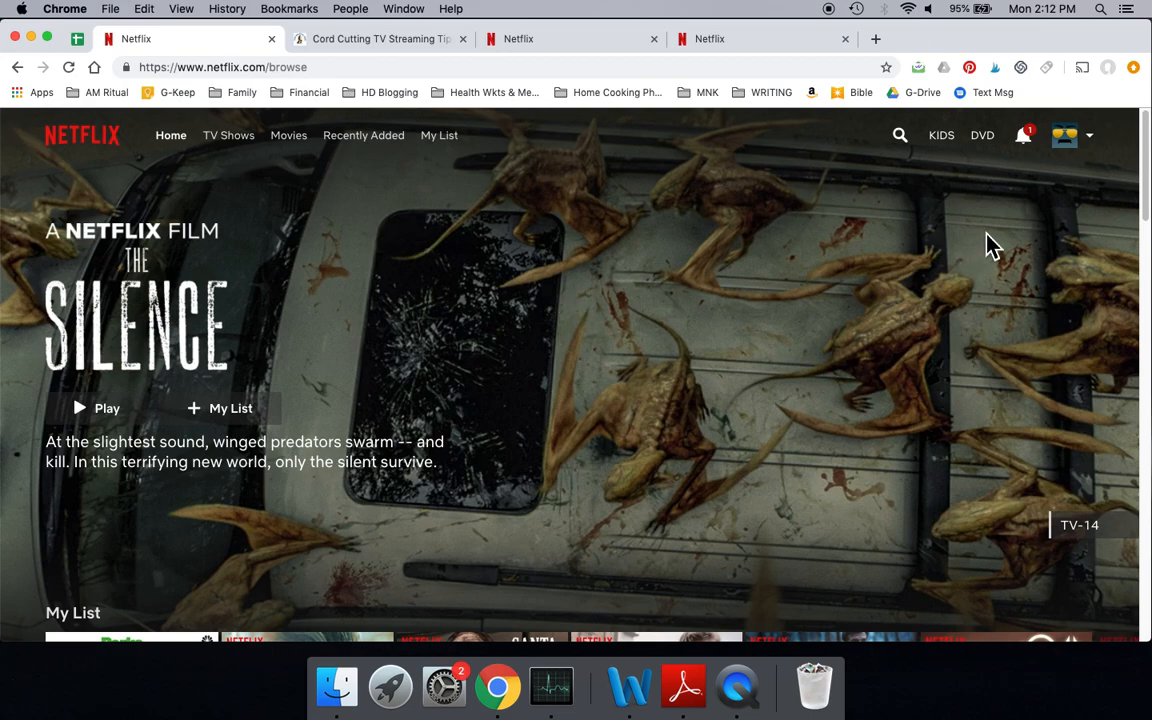
{"action": "mouse_move", "coordinate": [1068, 135]}
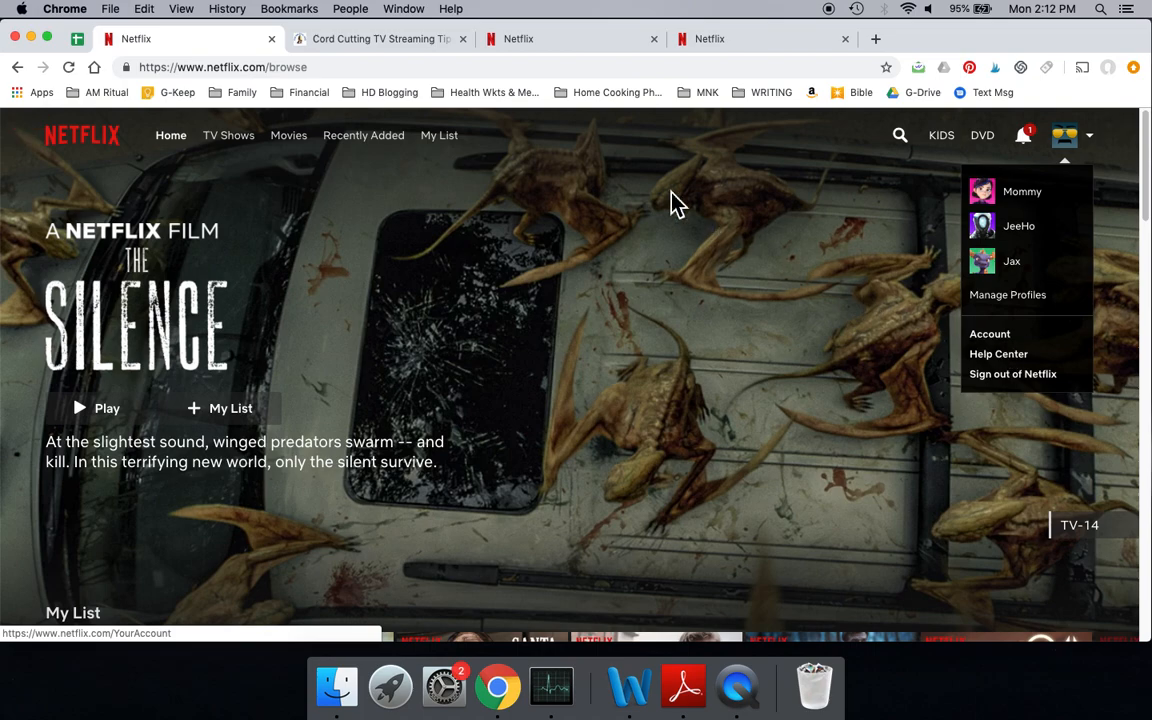
Step: Review the account page's Premium Ultra HD plan details and go to Change Streaming Plan
{"action": "left_click", "coordinate": [580, 38]}
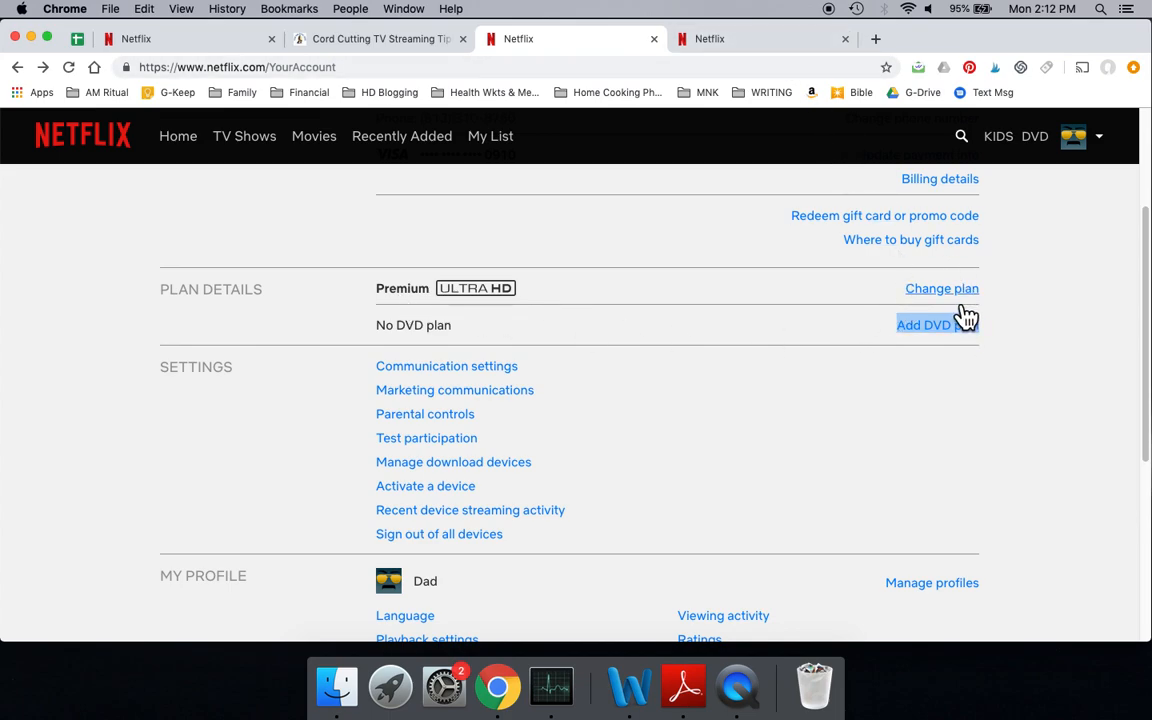
{"action": "left_click", "coordinate": [703, 40]}
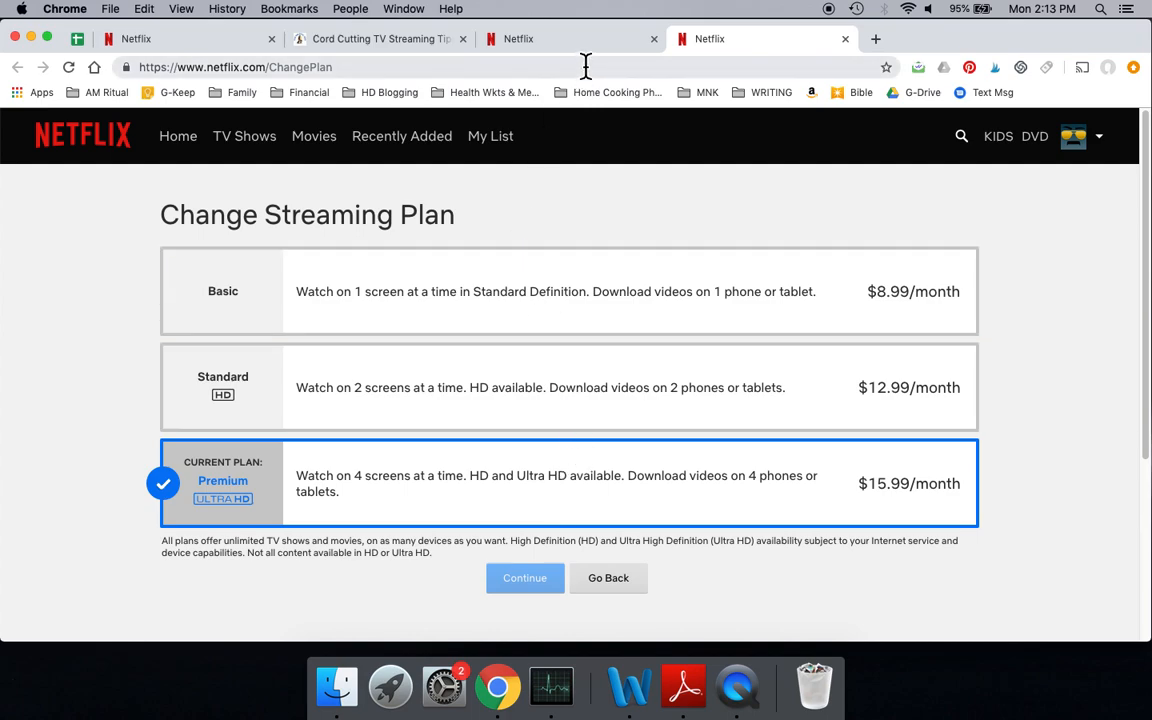
Step: Return to the Netflix home browse page after reviewing the Premium $15.99/month plan
{"action": "left_click", "coordinate": [175, 38]}
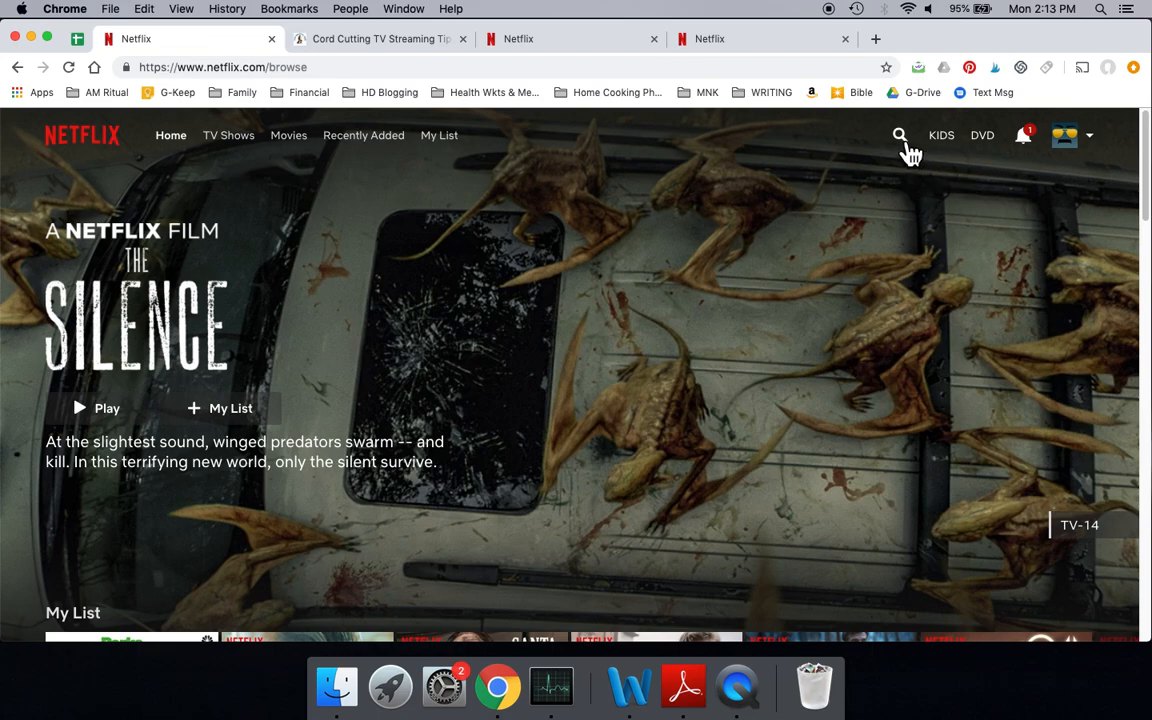
Step: Start a Netflix search for '4k' titles
{"action": "left_click", "coordinate": [902, 138]}
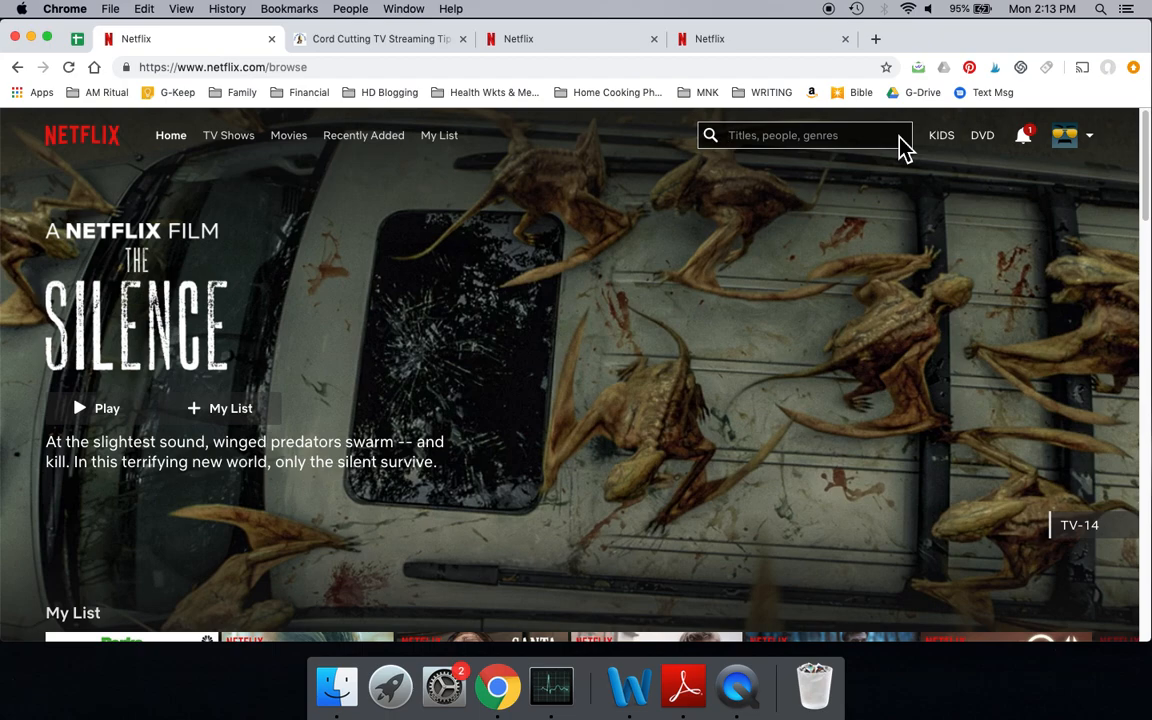
{"action": "type", "text": "4"}
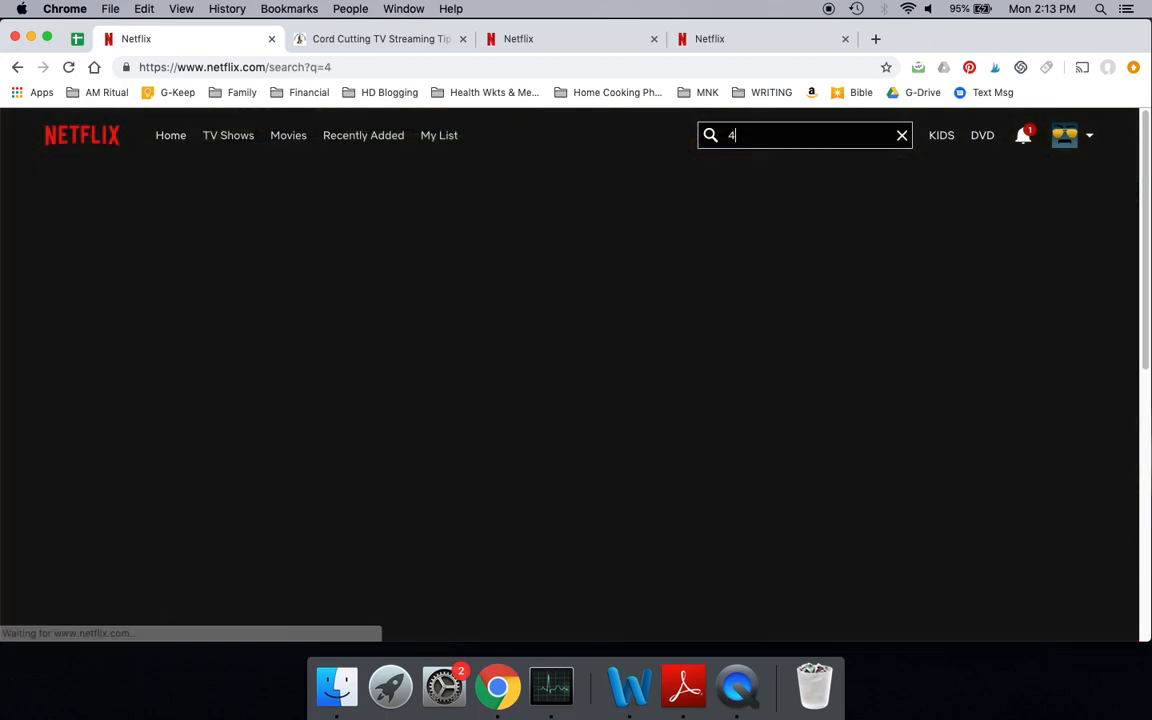
{"action": "type", "text": "k"}
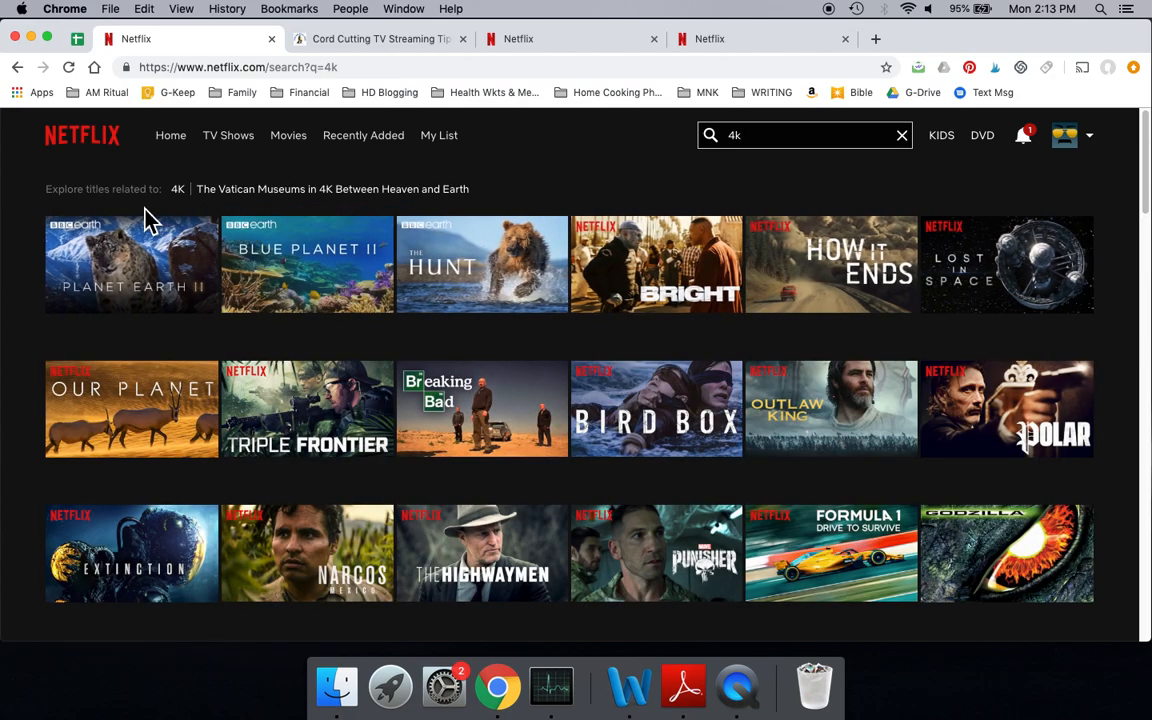
{"action": "mouse_move", "coordinate": [481, 247]}
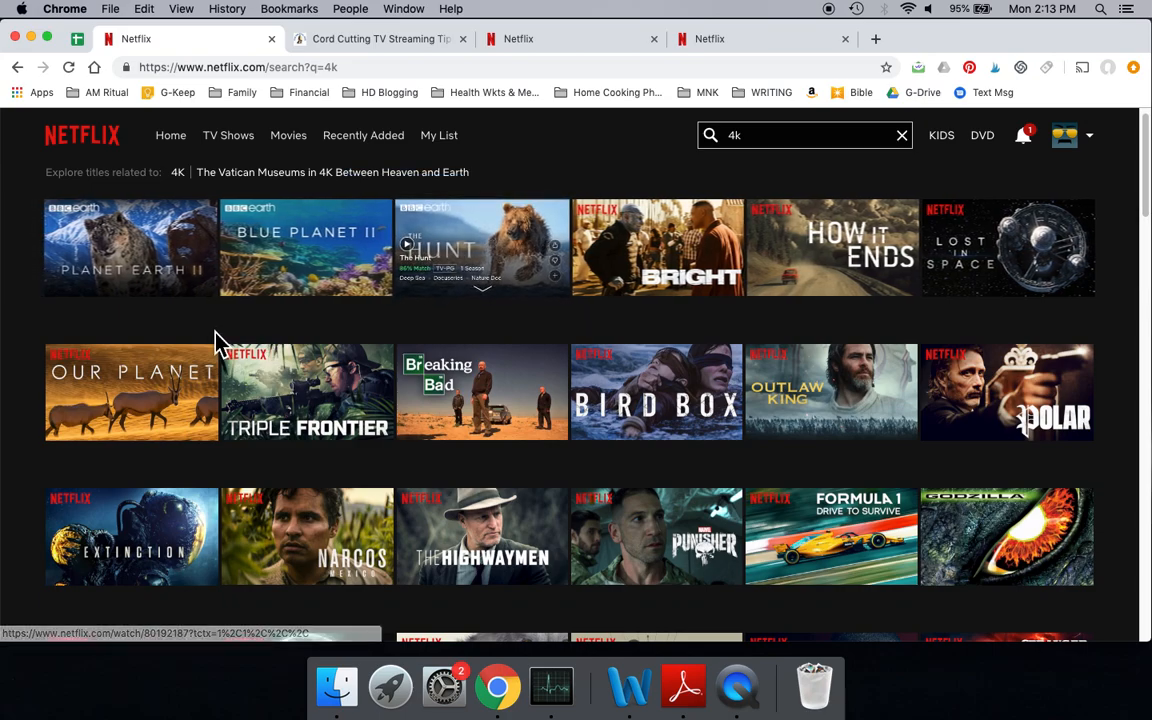
{"action": "scroll", "coordinate": [148, 348], "scroll_direction": "down", "scroll_amount": 3}
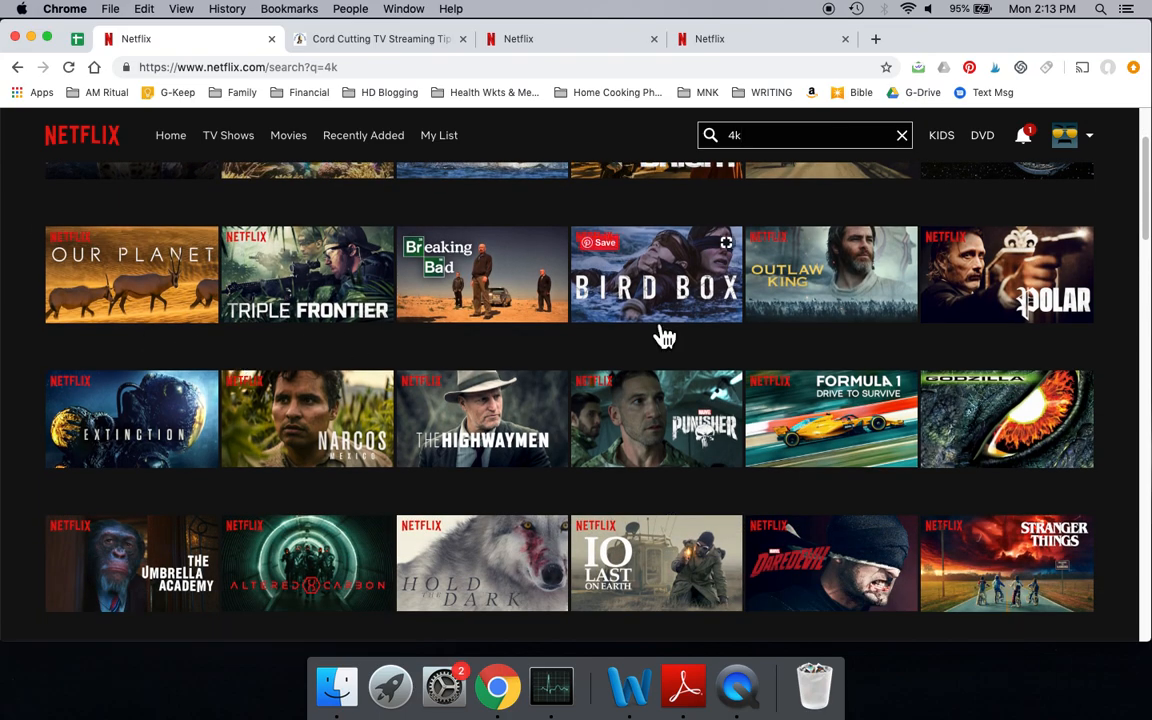
{"action": "mouse_move", "coordinate": [307, 420]}
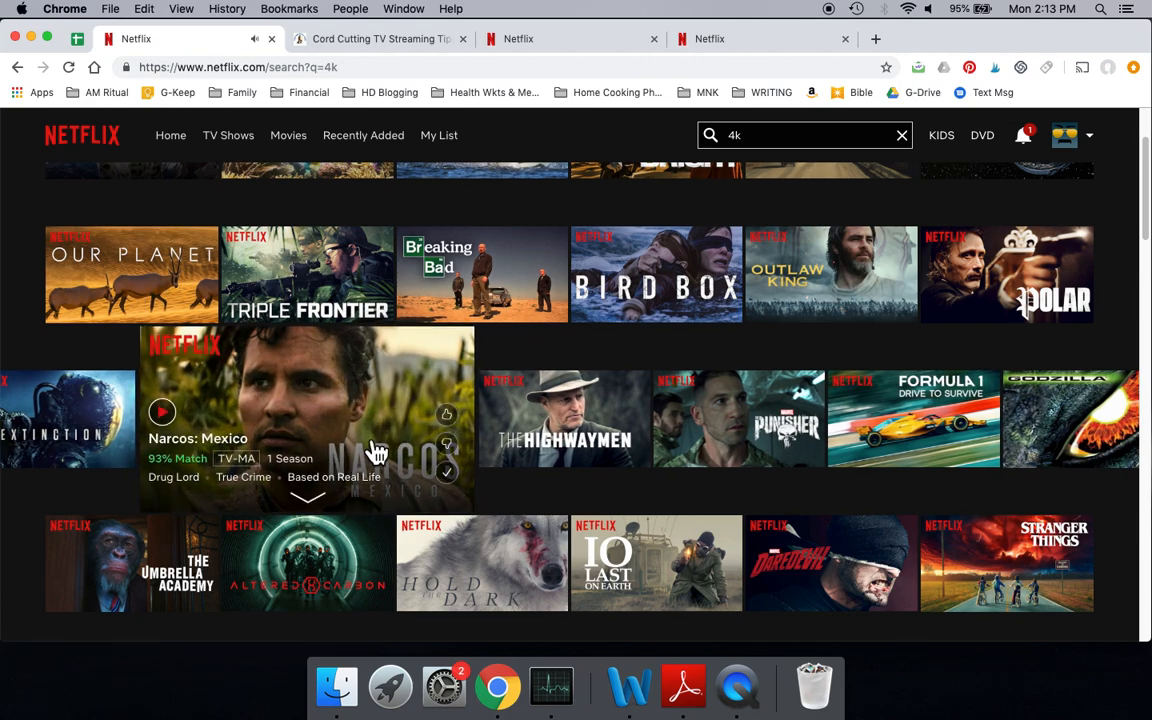
{"action": "scroll", "coordinate": [662, 328], "scroll_direction": "down", "scroll_amount": 2}
{"action": "scroll", "coordinate": [662, 328], "scroll_direction": "down", "scroll_amount": 2}
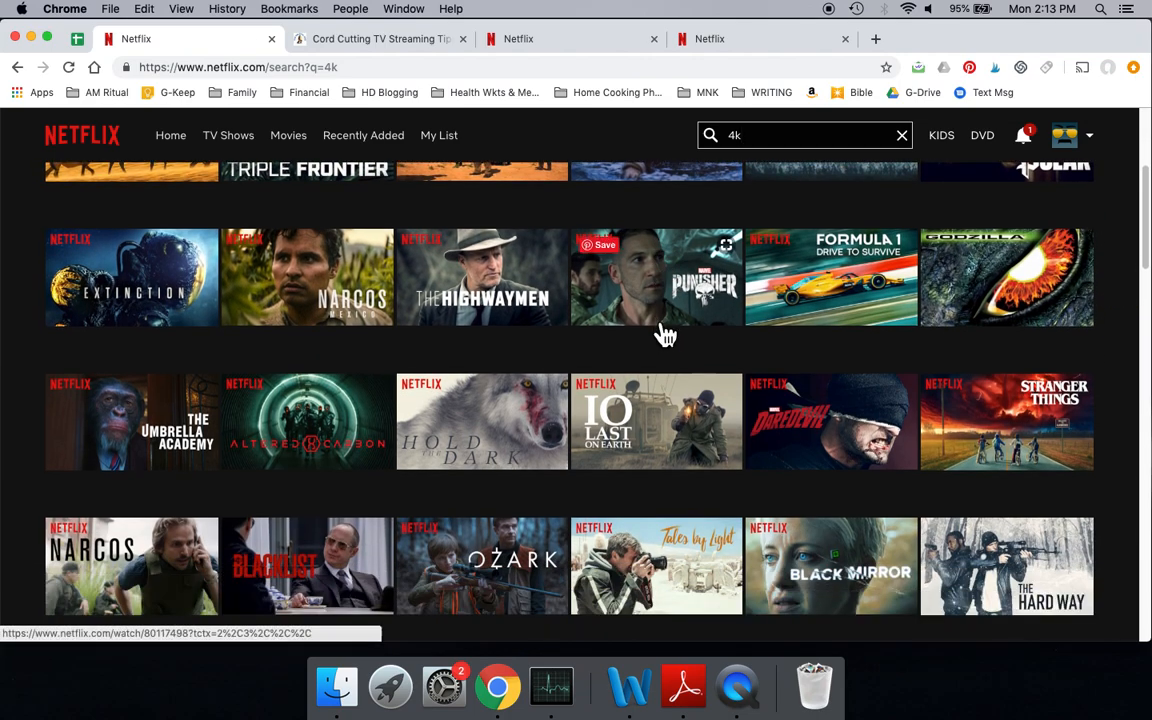
{"action": "scroll", "coordinate": [660, 330], "scroll_direction": "down", "scroll_amount": 1}
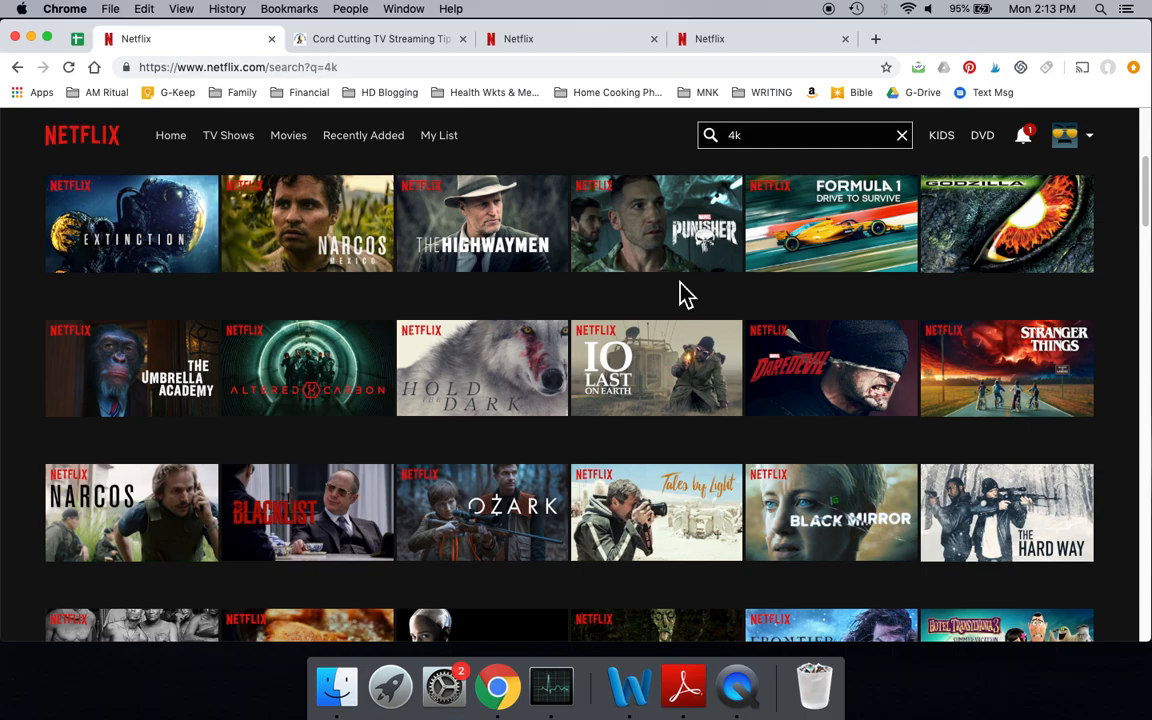
{"action": "scroll", "coordinate": [684, 295], "scroll_direction": "down", "scroll_amount": 1}
{"action": "scroll", "coordinate": [684, 295], "scroll_direction": "down", "scroll_amount": 2}
{"action": "scroll", "coordinate": [684, 295], "scroll_direction": "down", "scroll_amount": 1}
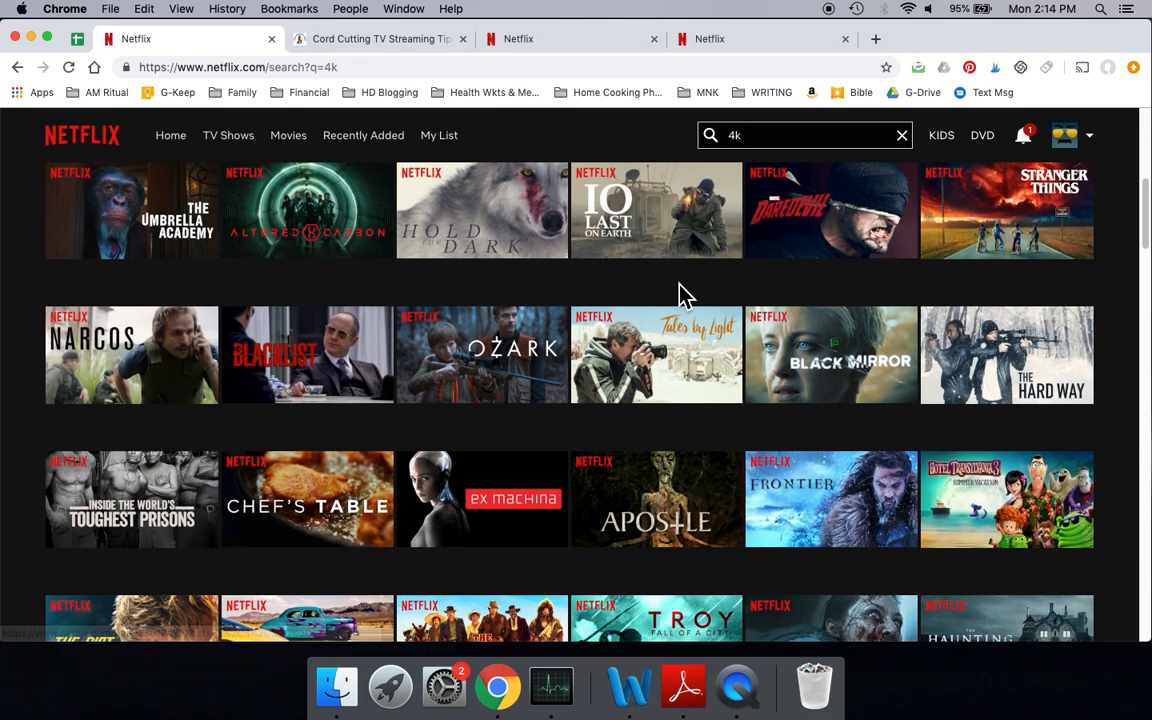
{"action": "scroll", "coordinate": [684, 295], "scroll_direction": "down", "scroll_amount": 2}
{"action": "scroll", "coordinate": [684, 295], "scroll_direction": "down", "scroll_amount": 2}
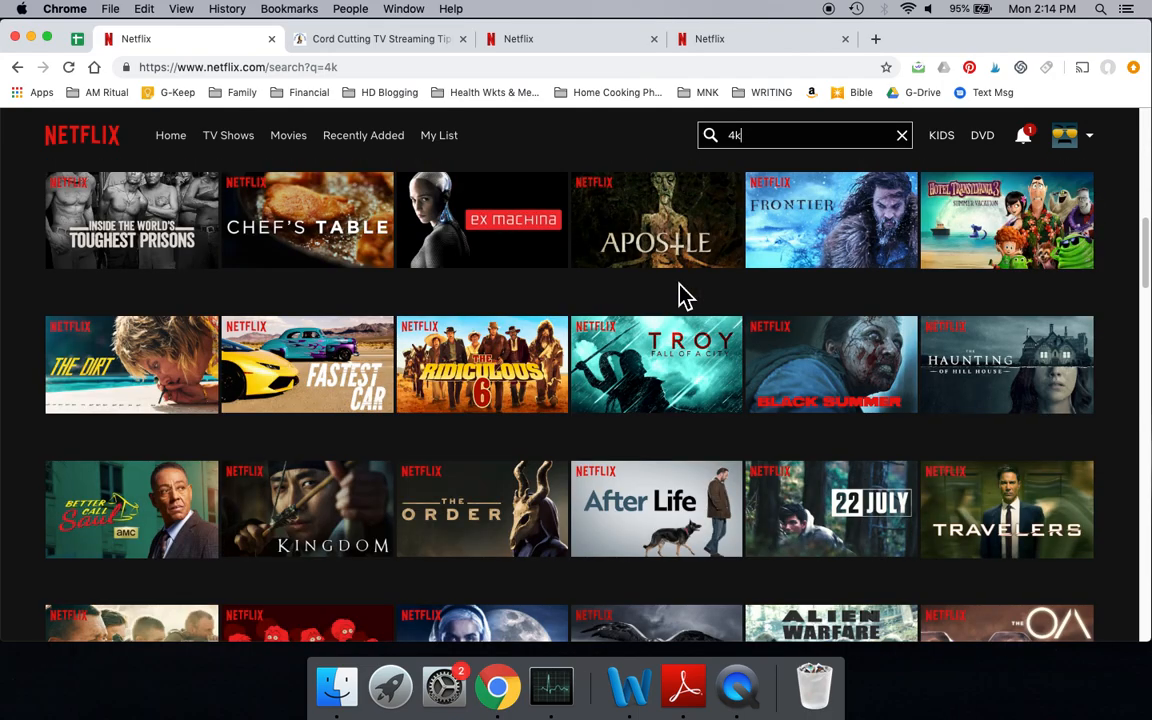
{"action": "scroll", "coordinate": [684, 295], "scroll_direction": "up", "scroll_amount": 10}
{"action": "scroll", "coordinate": [684, 295], "scroll_direction": "up", "scroll_amount": 3}
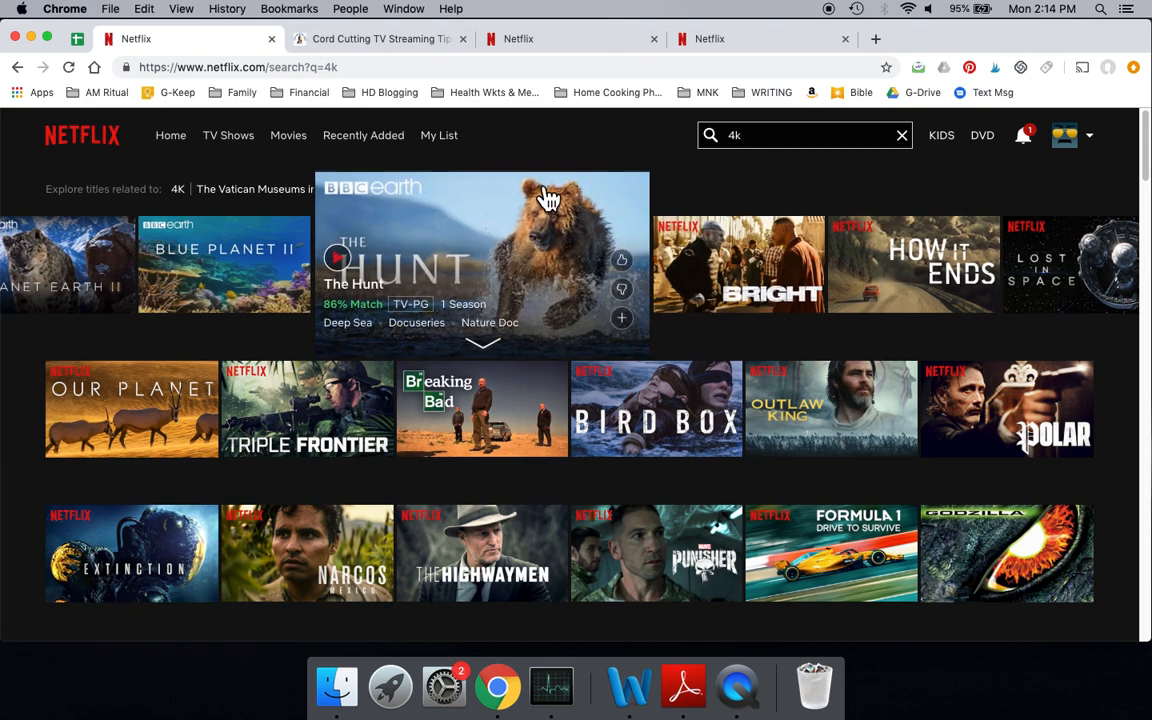